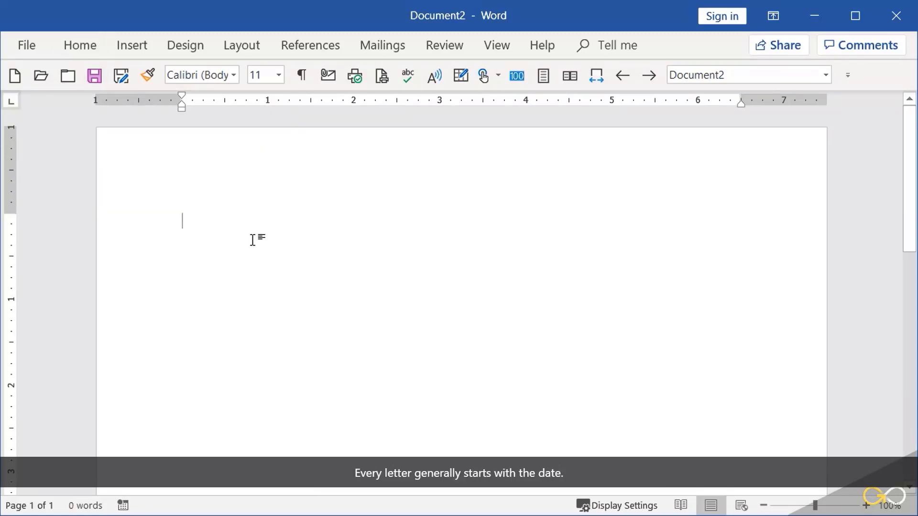
# Step: Enter the date November 13, 2018 on the first line of the letter, accepting the AutoComplete suggestions
pyautogui.write('Nov')
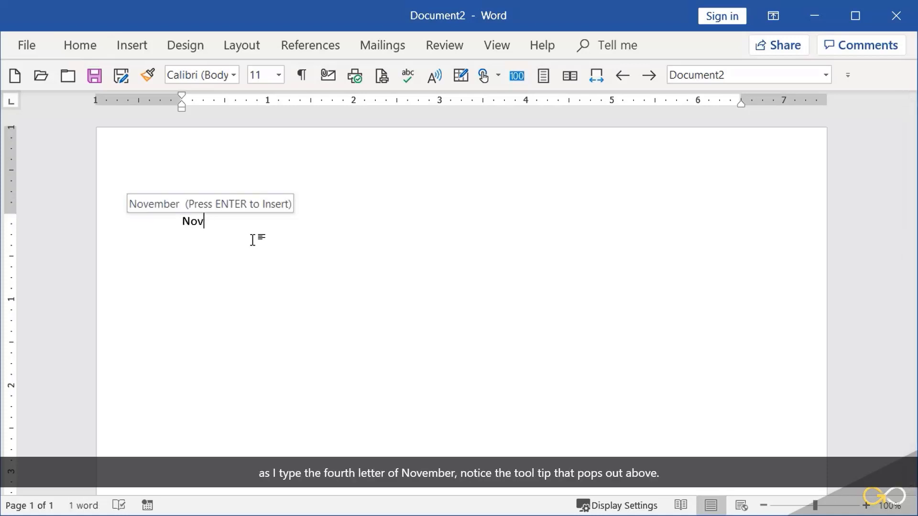
pyautogui.write('e')
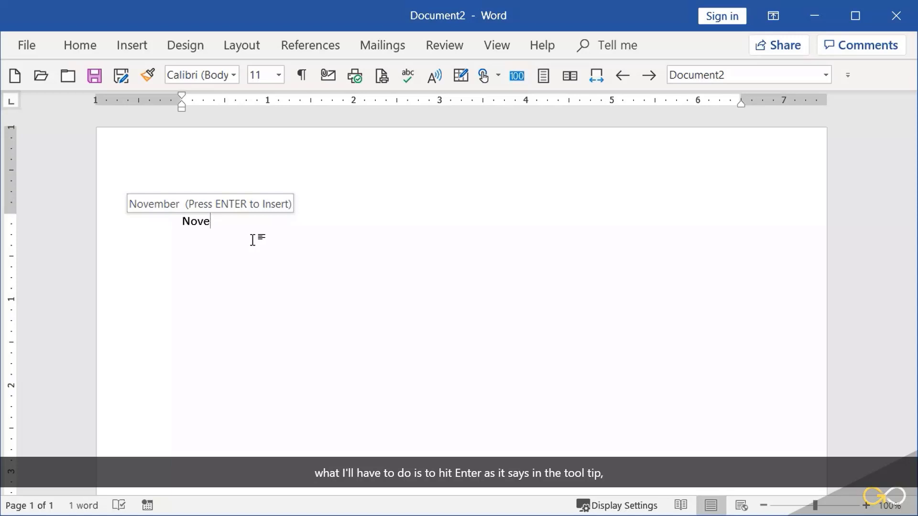
pyautogui.press('Return')
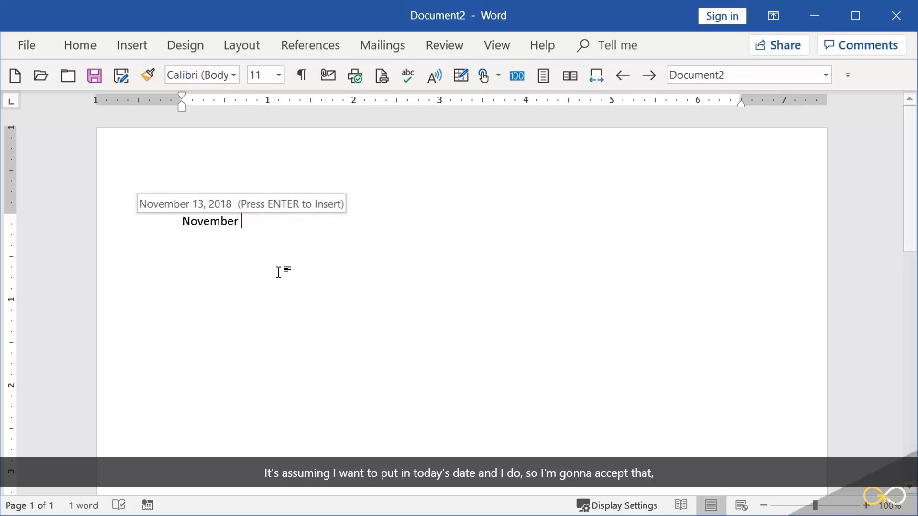
pyautogui.press('Return')
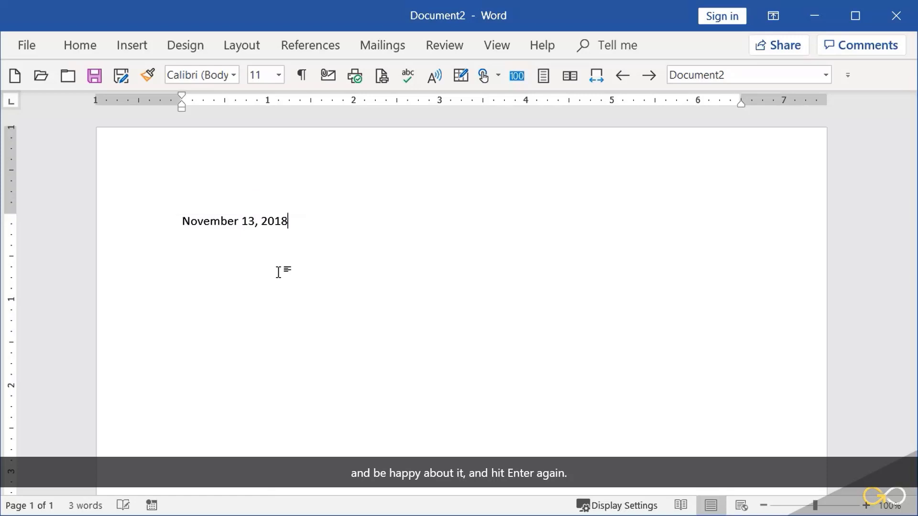
# Step: Leave an empty line below the date and add the greeting "Dear Sirs," on its own line
pyautogui.press('Return')
pyautogui.press('Return')
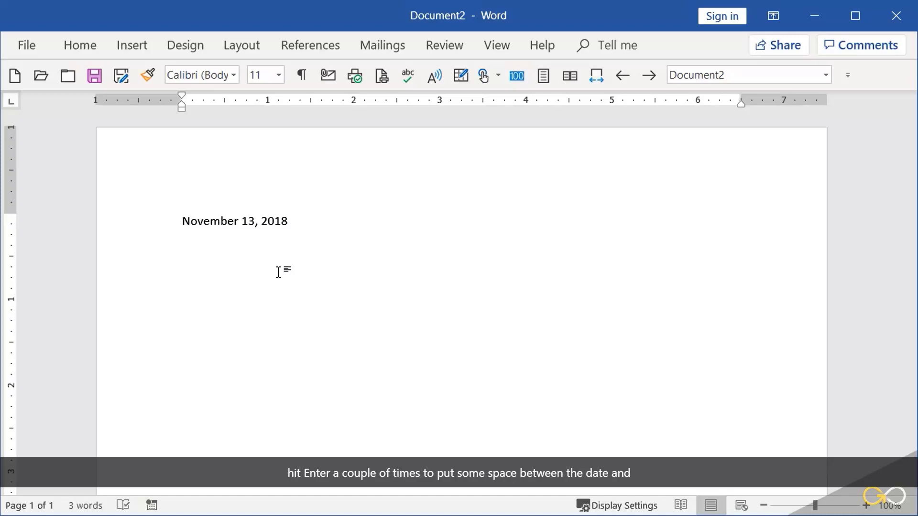
pyautogui.write('D')
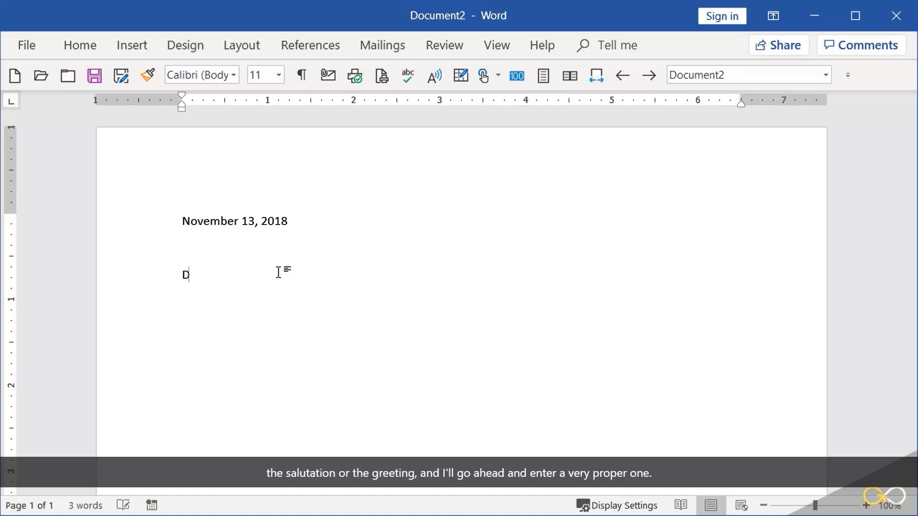
pyautogui.write('ear Sirs,')
pyautogui.press('Return')
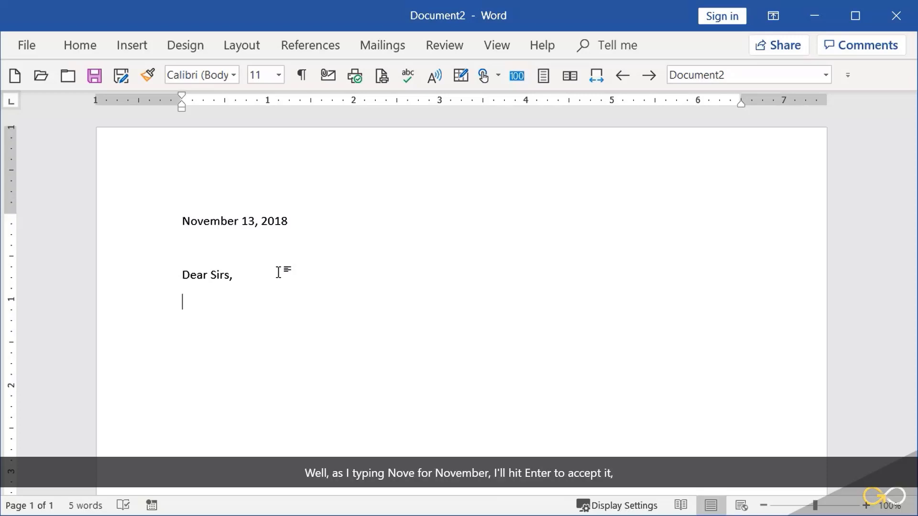
# Step: Write "November is a good time." below the greeting, completing the month by AutoComplete but ignoring the full-date suggestion
pyautogui.write('Nove')
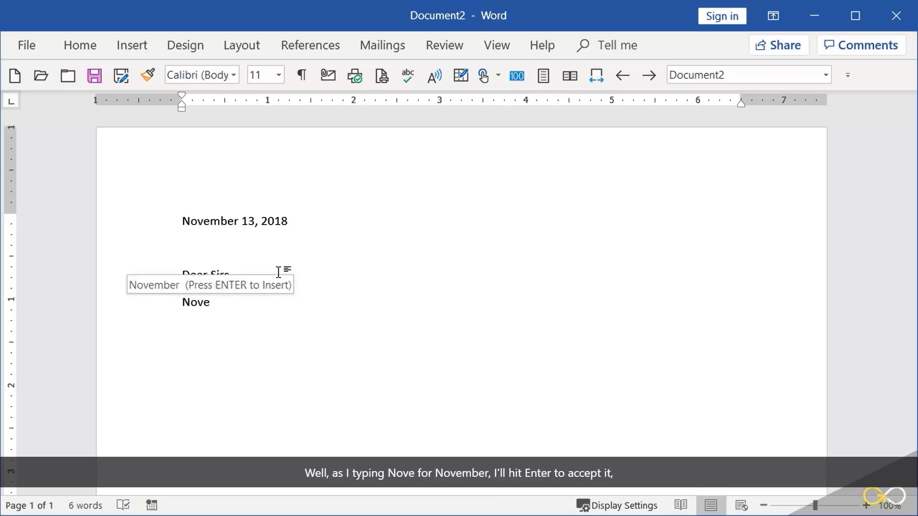
pyautogui.press('Return')
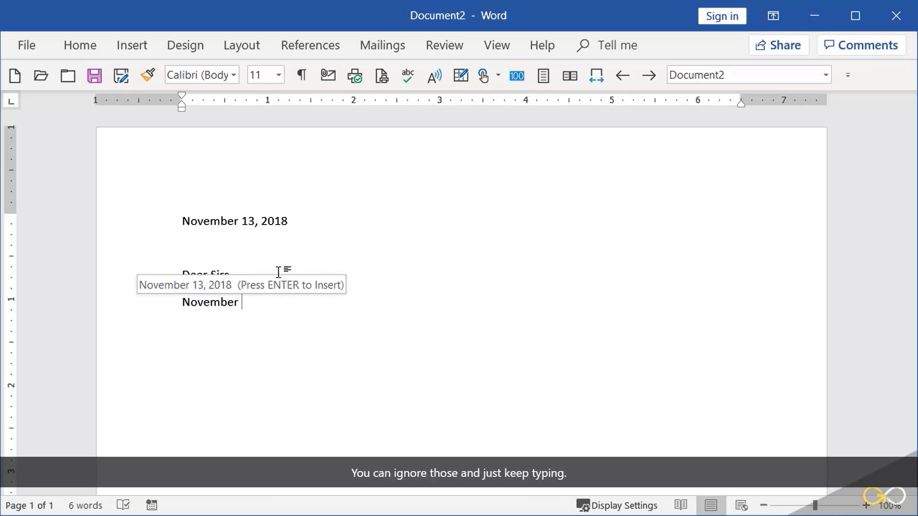
pyautogui.write('is a good time.')
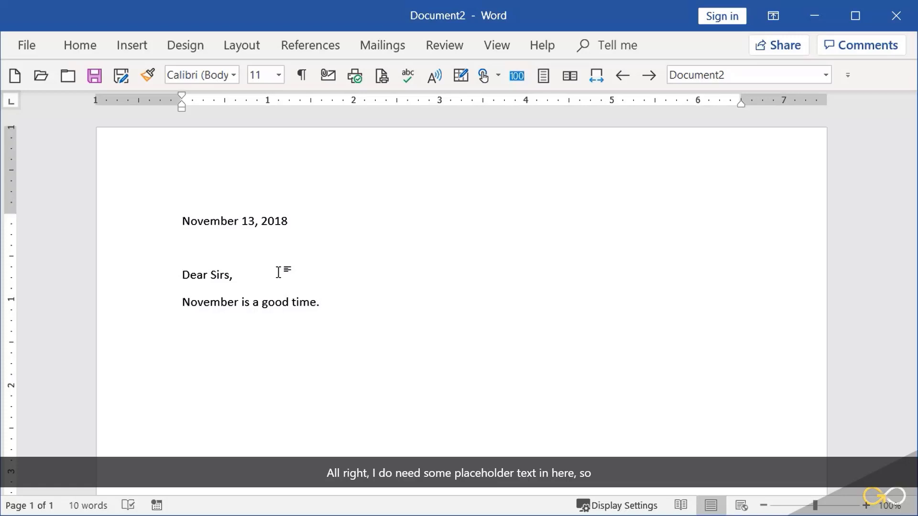
# Step: Generate three placeholder paragraphs of three sentences each below the opening sentence with the formula =rand(3,3)
pyautogui.write('=')
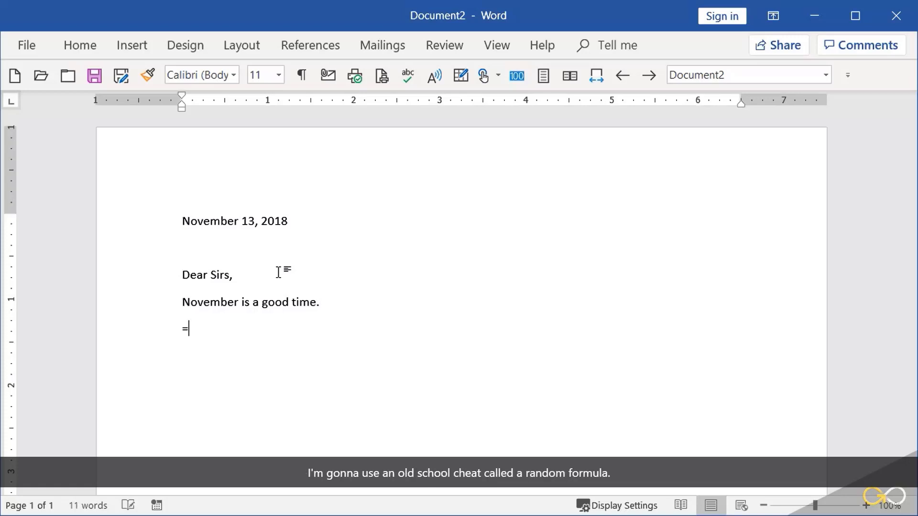
pyautogui.write('rand(3.3)')
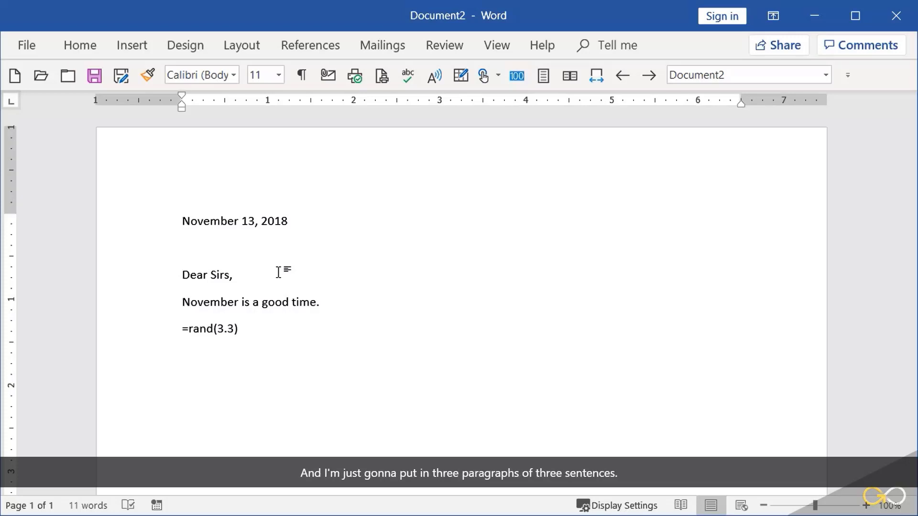
pyautogui.press('BackSpace')
pyautogui.press('BackSpace')
pyautogui.press('BackSpace')
pyautogui.write(',3)')
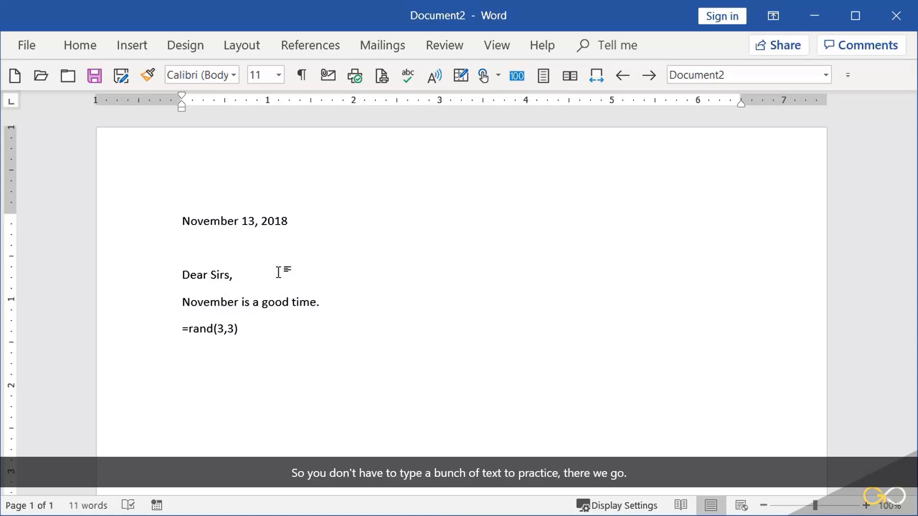
pyautogui.press('Return')
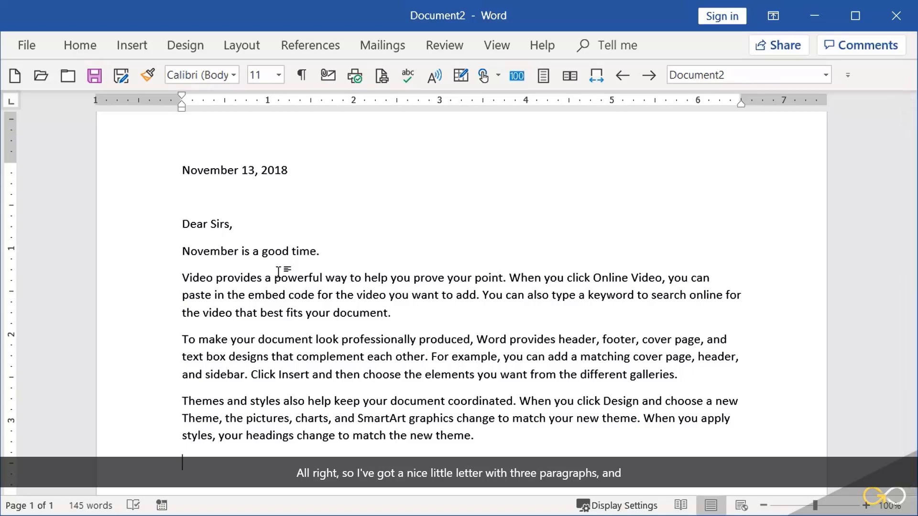
# Step: Write the closing as "Sincrely," followed by a space, on the empty line after the last paragraph
pyautogui.scroll(-3, 278, 274)
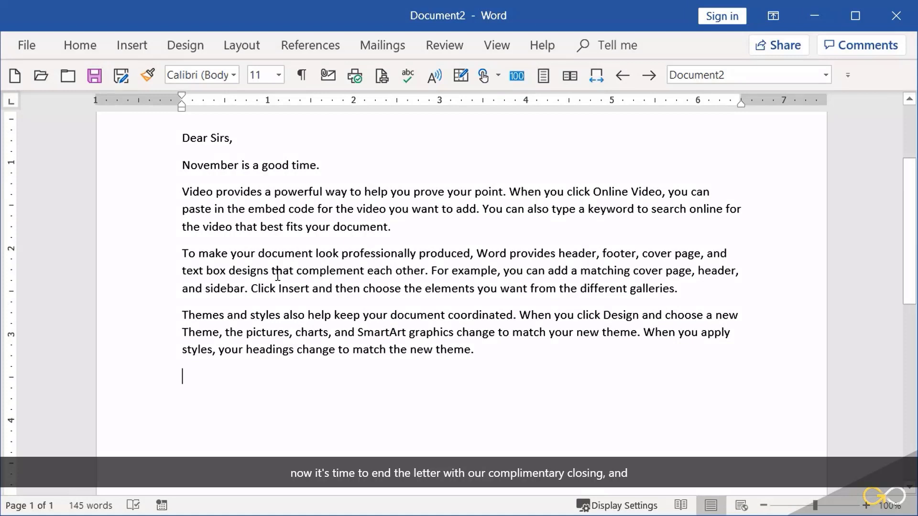
pyautogui.scroll(-3, 278, 275)
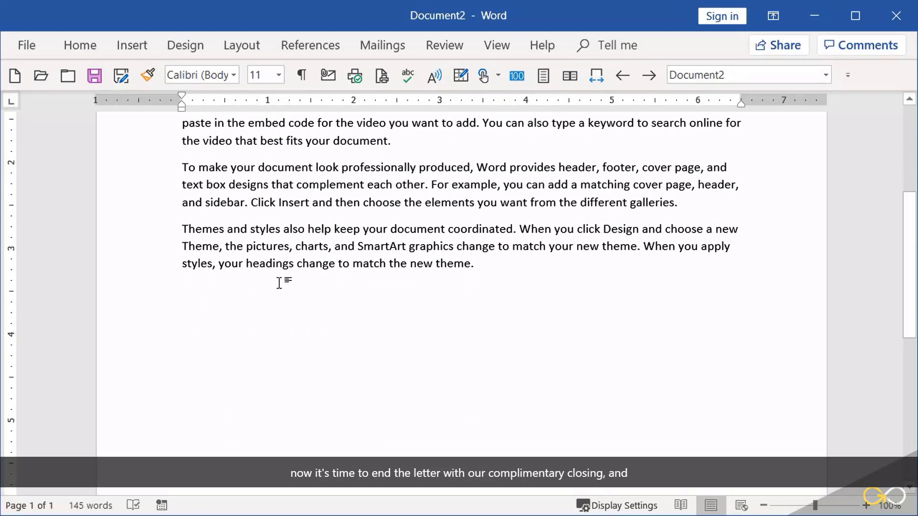
pyautogui.write('Sincrely')
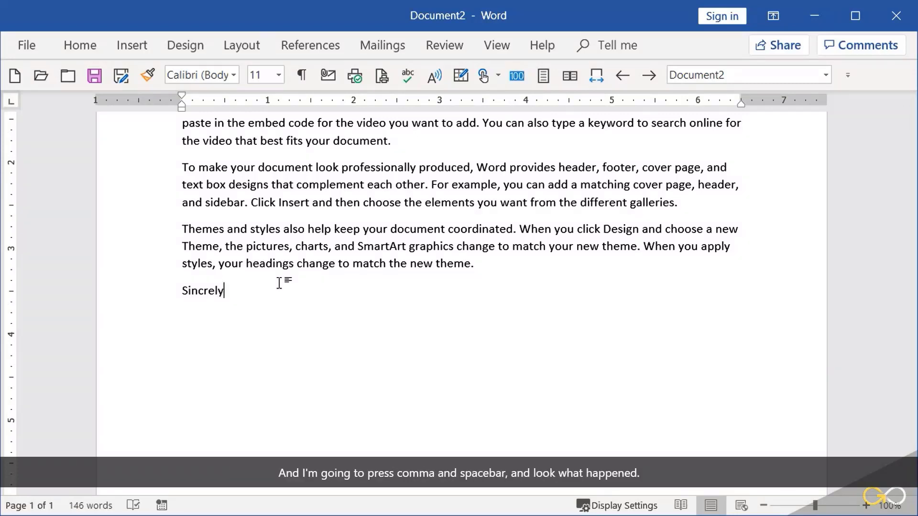
pyautogui.write(',')
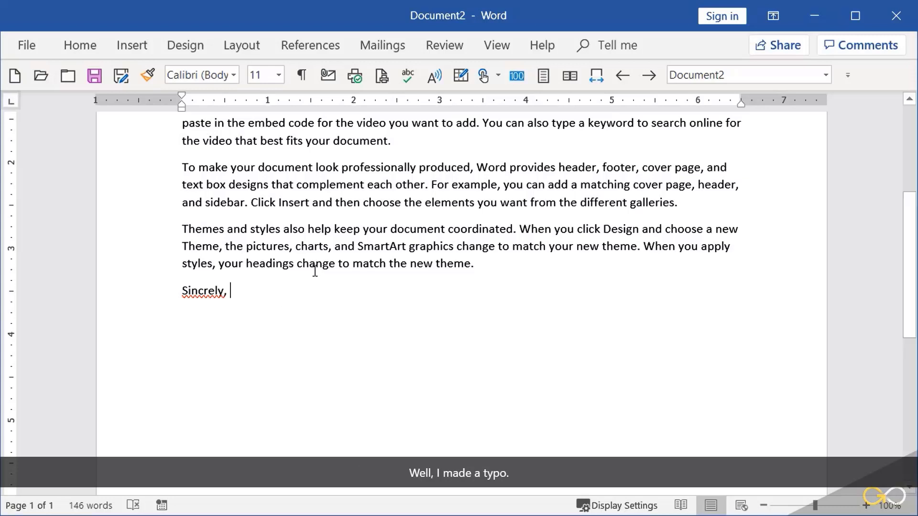
# Step: Correct the misspelled closing word to the capitalized spelling suggestion "Sincerely"
pyautogui.rightClick(200, 293)
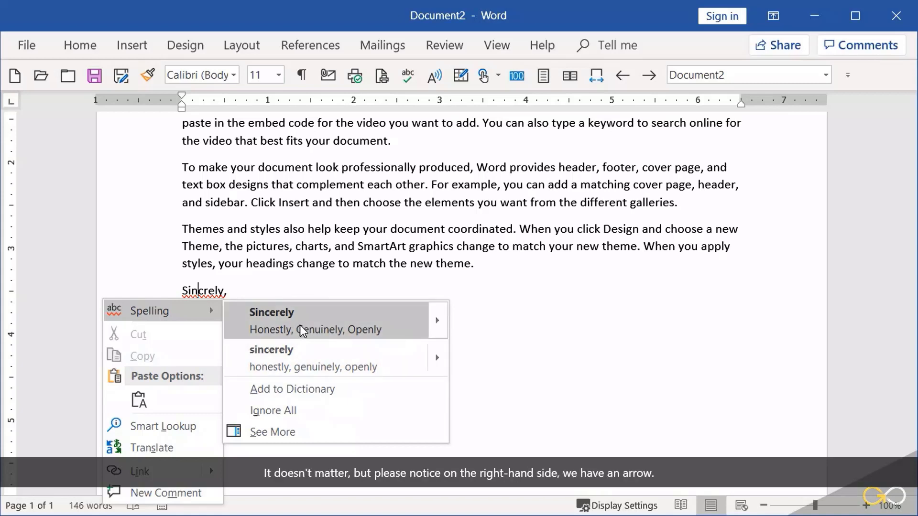
pyautogui.click(447, 324)
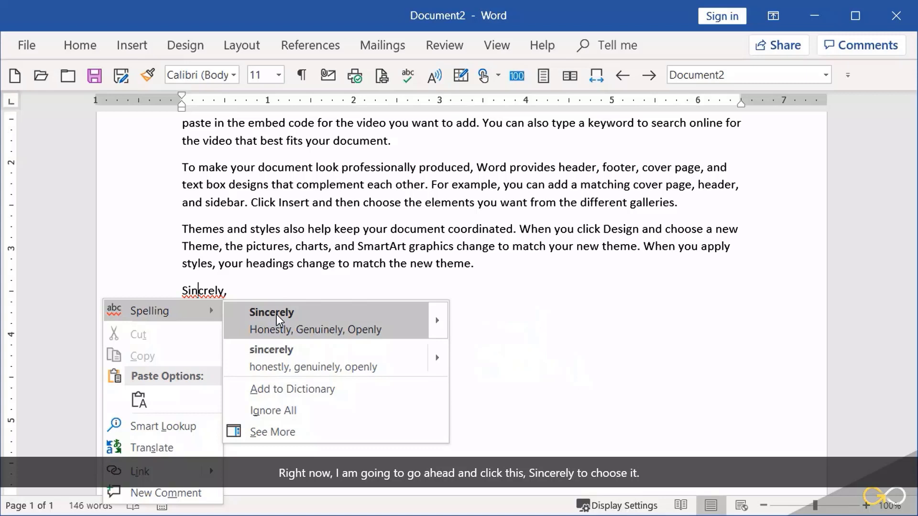
pyautogui.click(277, 318)
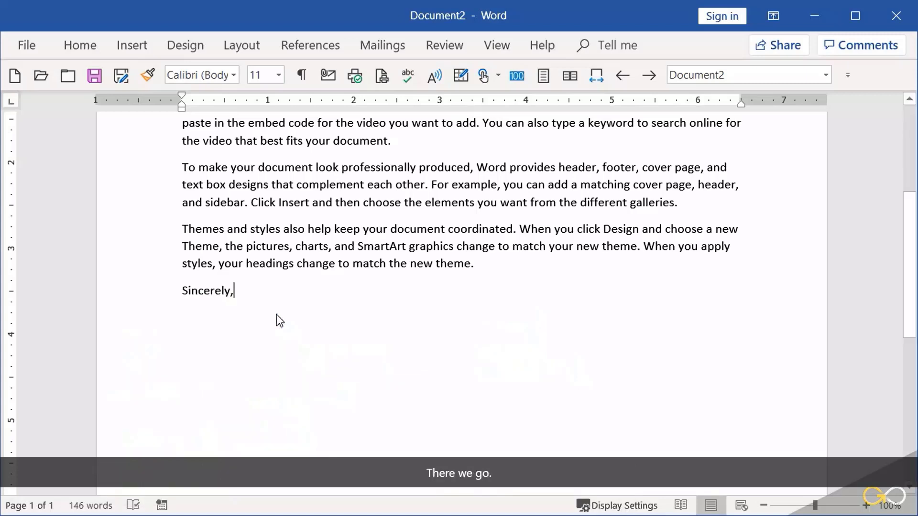
# Step: Leave two empty lines for a signature below the closing and add "Your Customer" as the sender line
pyautogui.press('Return')
pyautogui.press('Return')
pyautogui.press('Return')
pyautogui.write('You')
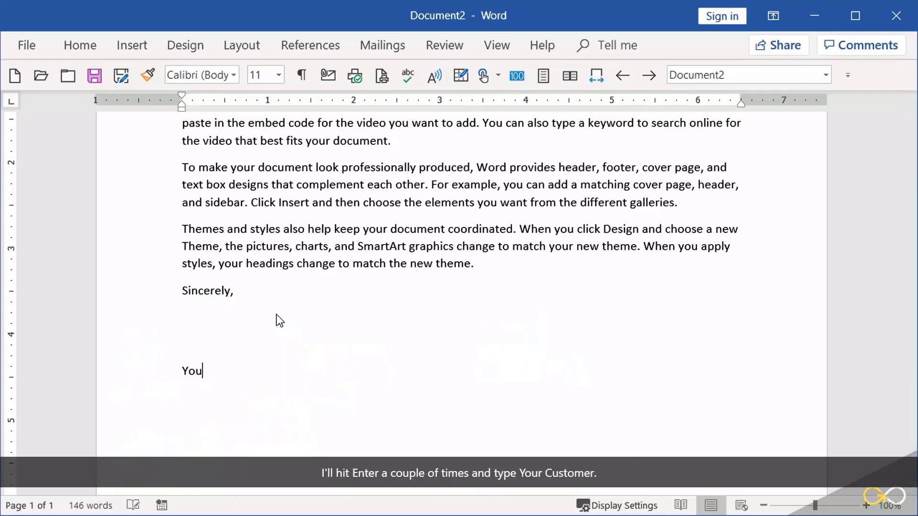
pyautogui.write('r Customer')
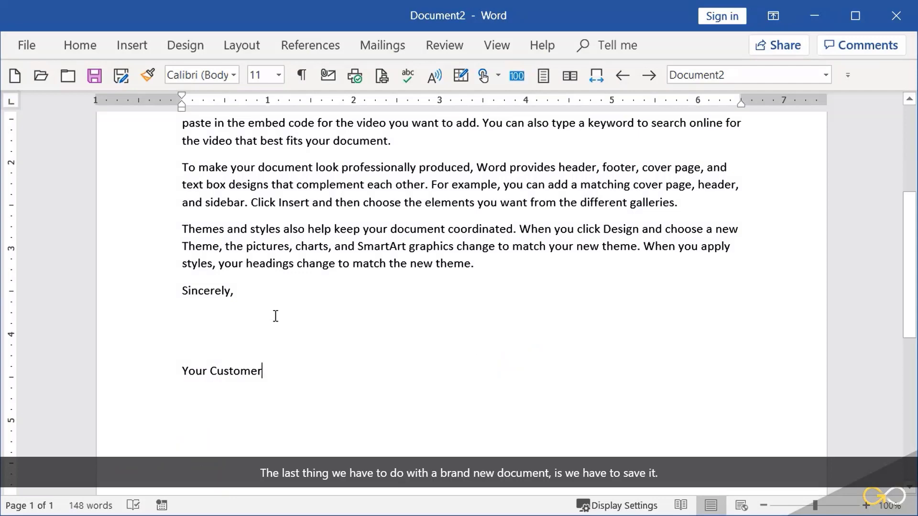
# Step: Save the letter to this PC's Documents folder as a Word document named Customer Inquiry
pyautogui.scroll(5, 276, 316)
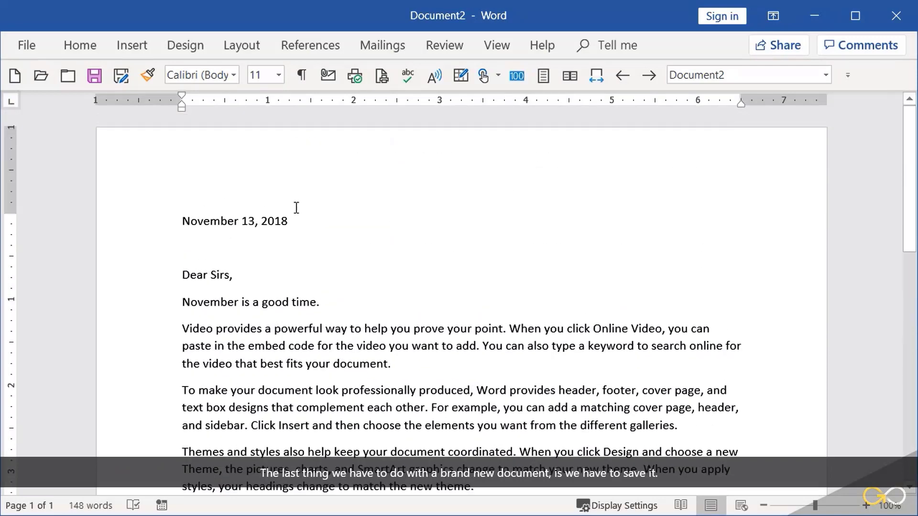
pyautogui.click(96, 78)
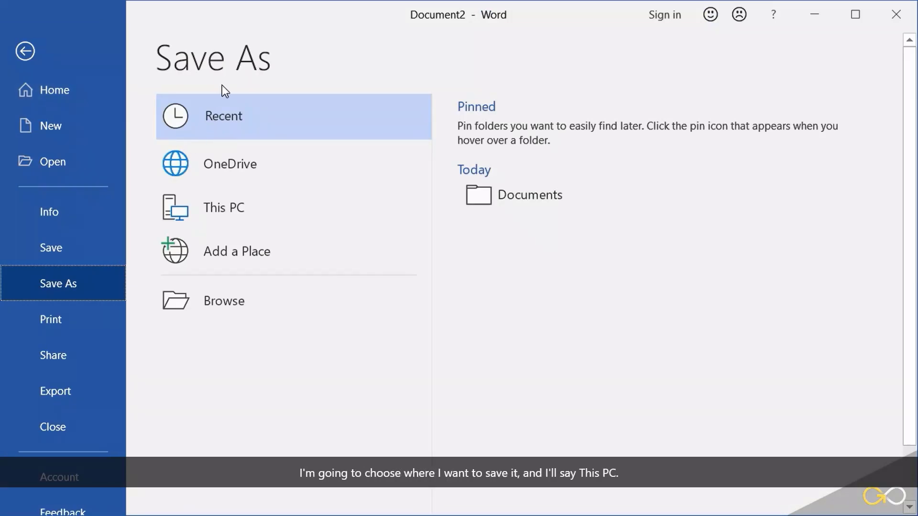
pyautogui.click(219, 201)
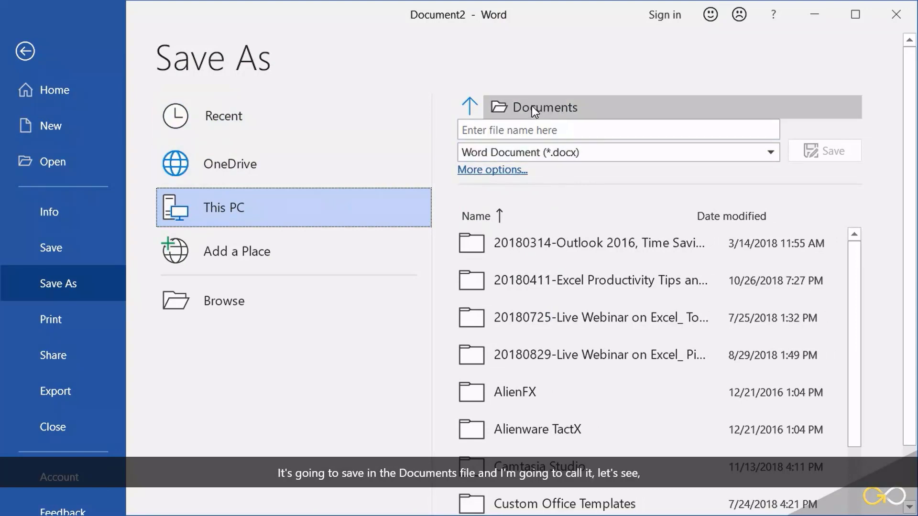
pyautogui.click(528, 131)
pyautogui.write('Custom')
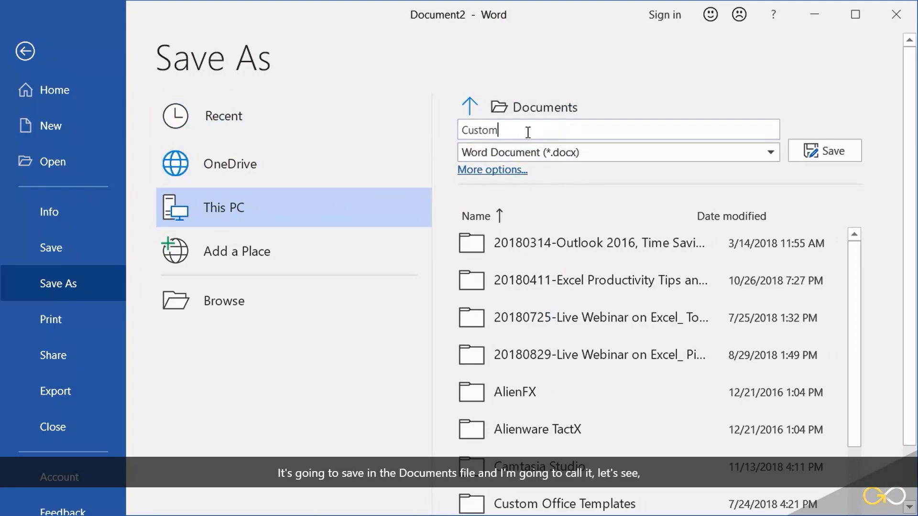
pyautogui.write('er Inquiry')
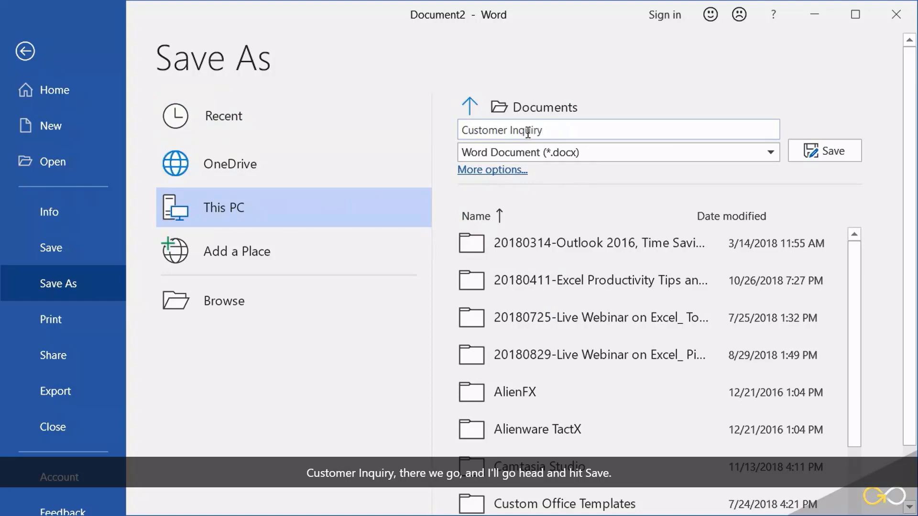
pyautogui.click(844, 153)
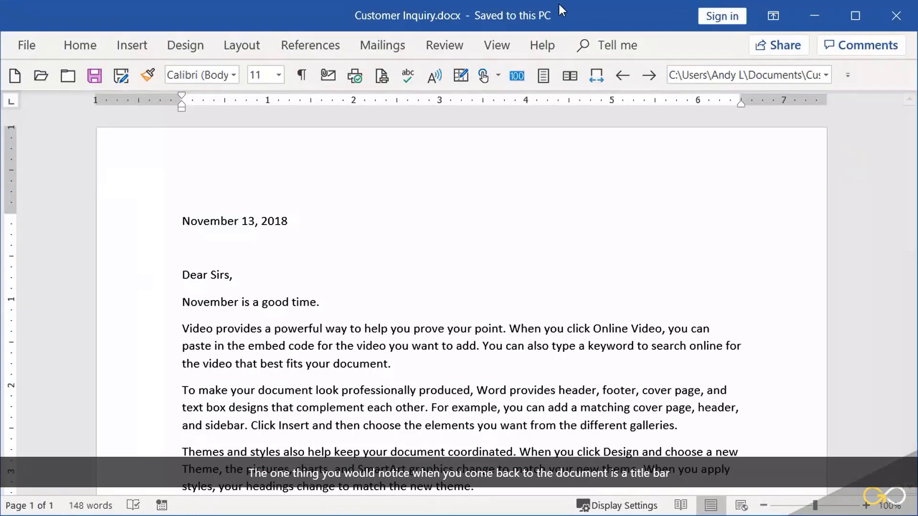